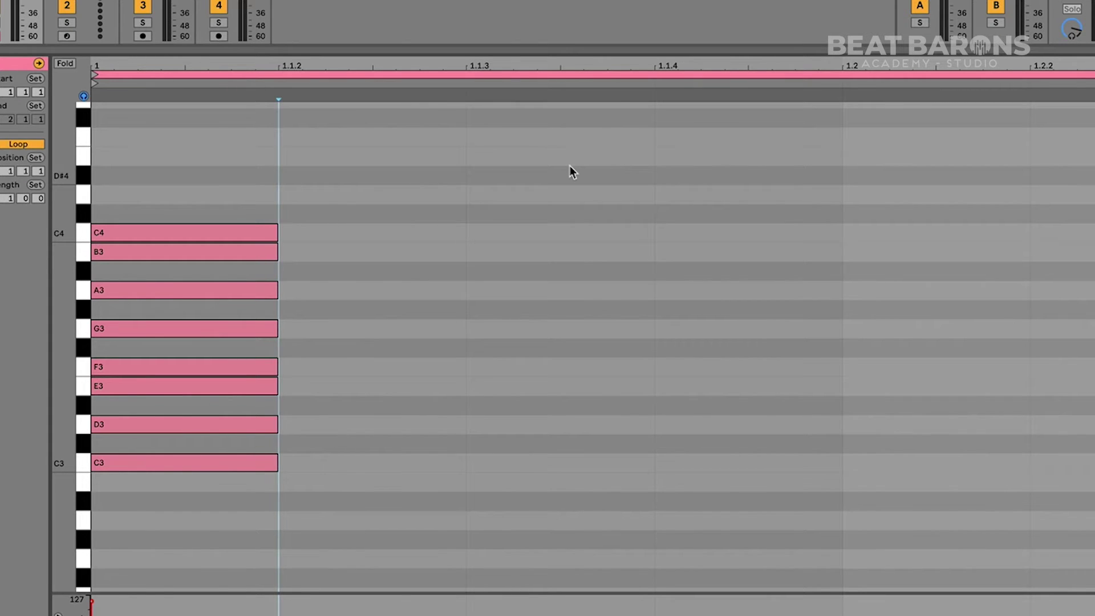
- Clear all notes from the clip and stack C3, D3, E3, F3, G3, A3, B3 and C4 at the clip's start
key(ctrl+a)
key(Delete)
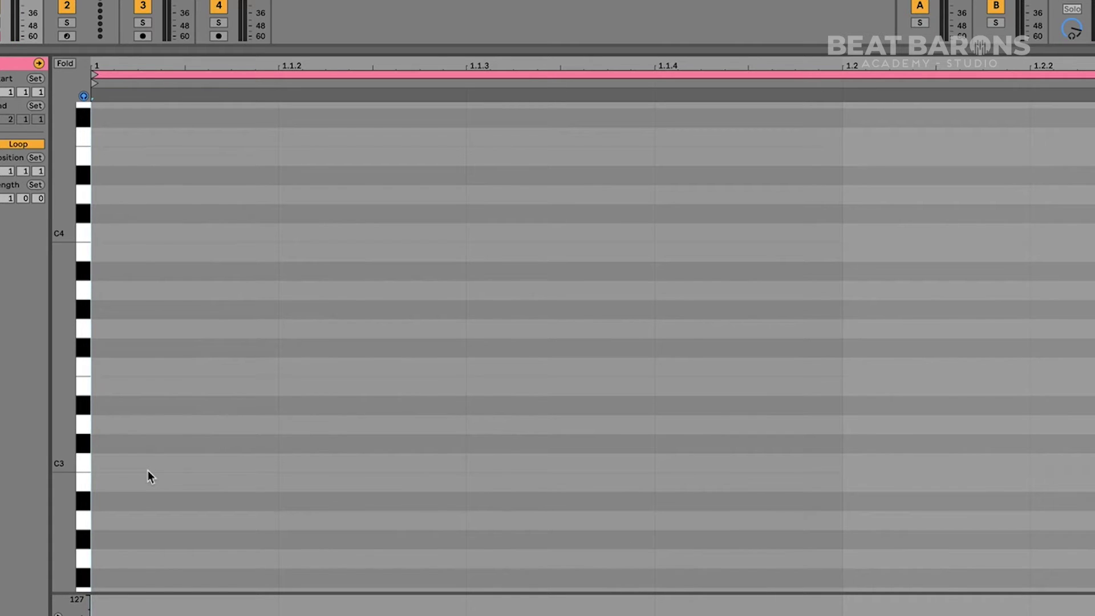
double_click(115, 466)
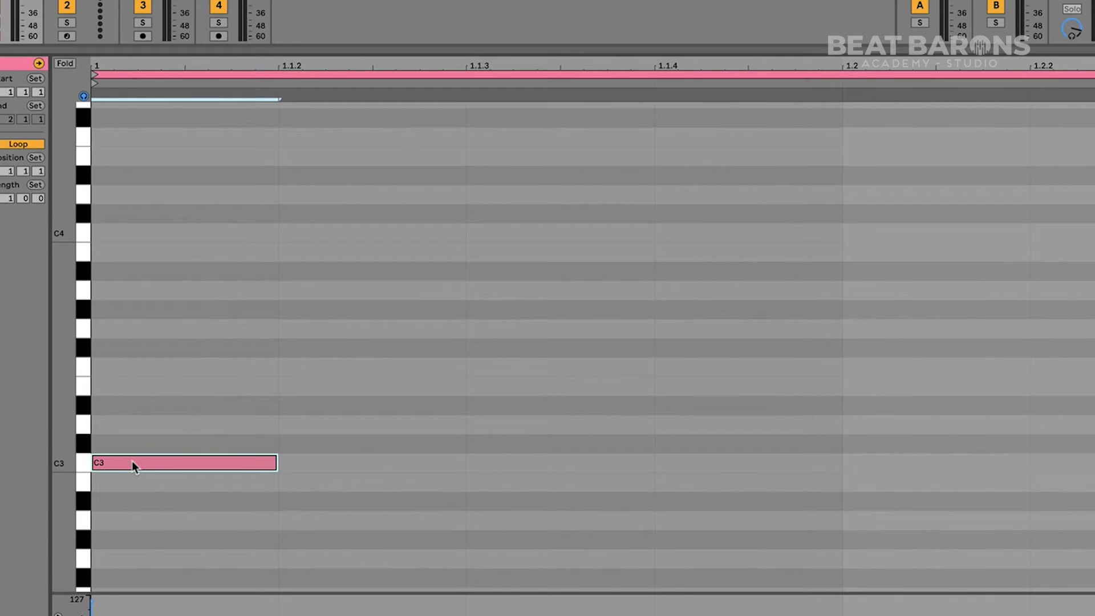
double_click(109, 425)
double_click(123, 383)
double_click(135, 366)
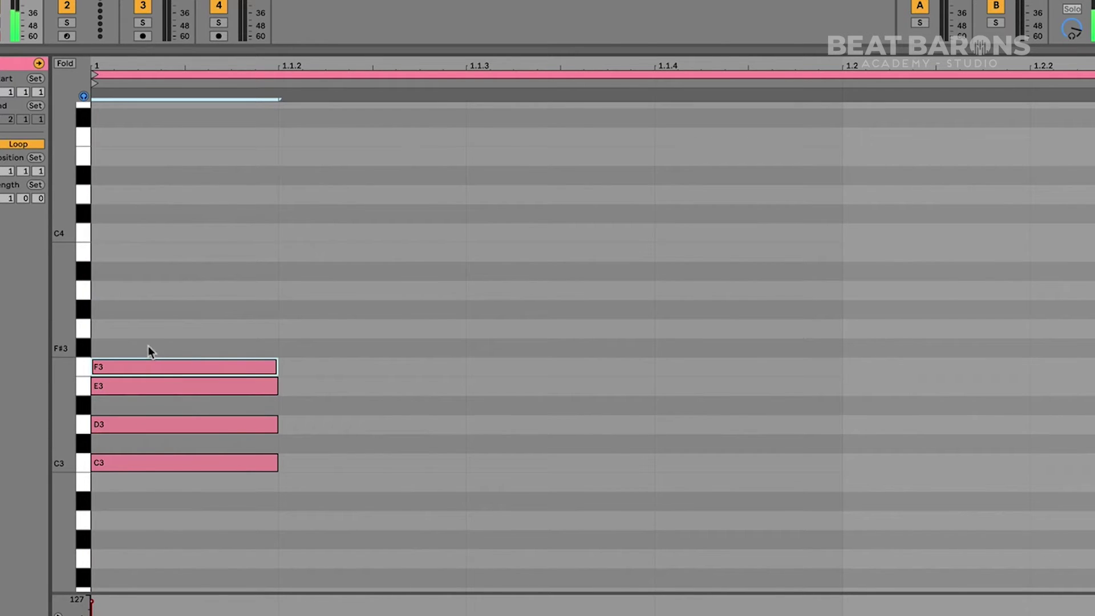
double_click(132, 328)
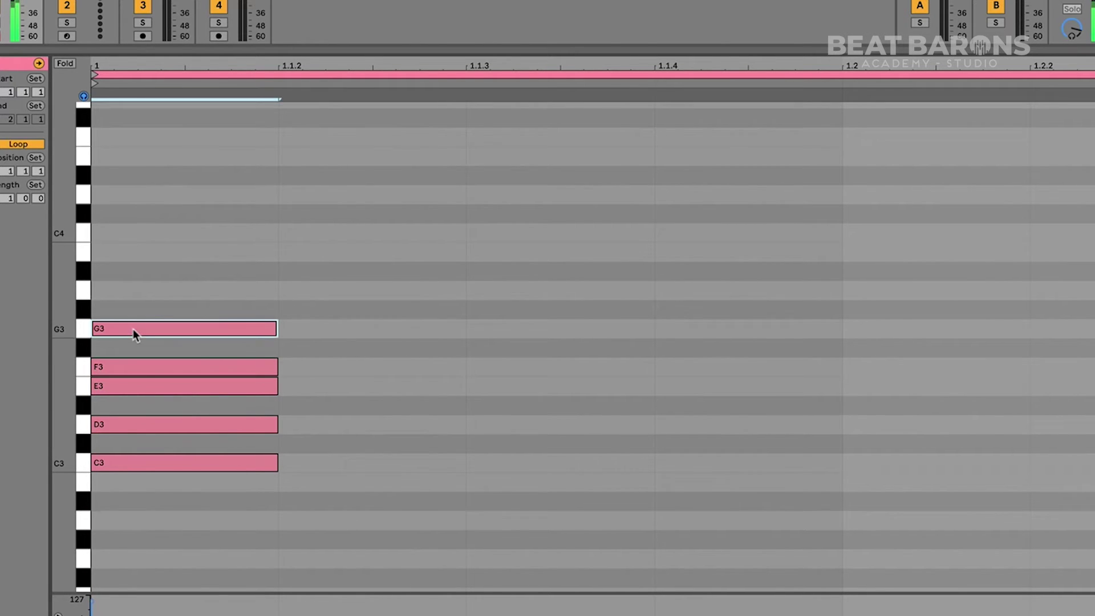
double_click(163, 291)
double_click(162, 252)
click(161, 233)
double_click(161, 233)
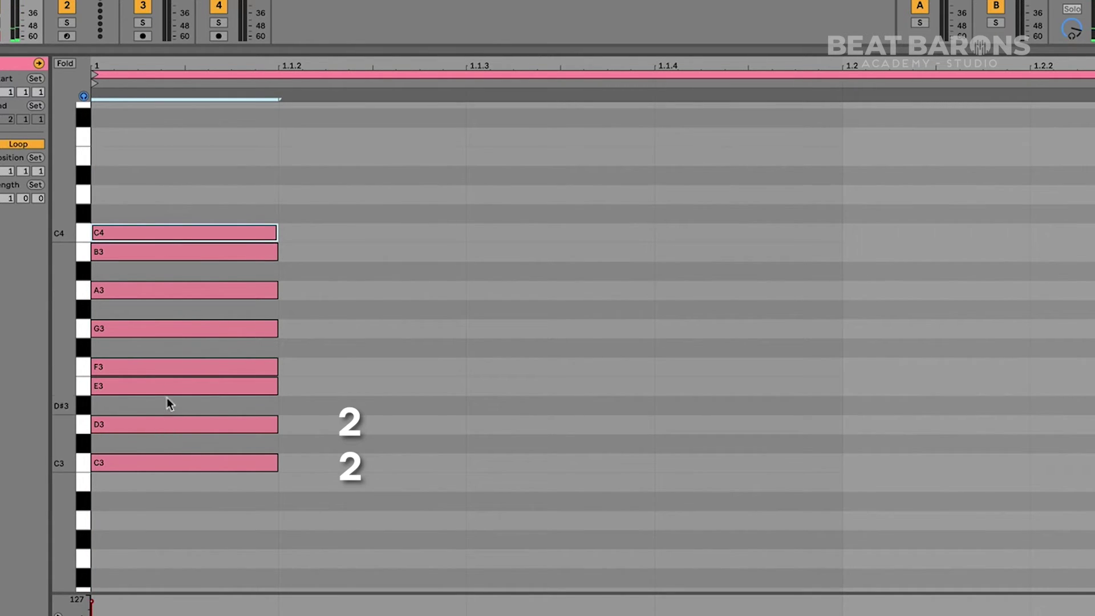
- Transpose the whole stacked major scale up one semitone so that it starts on C#3
click(305, 205)
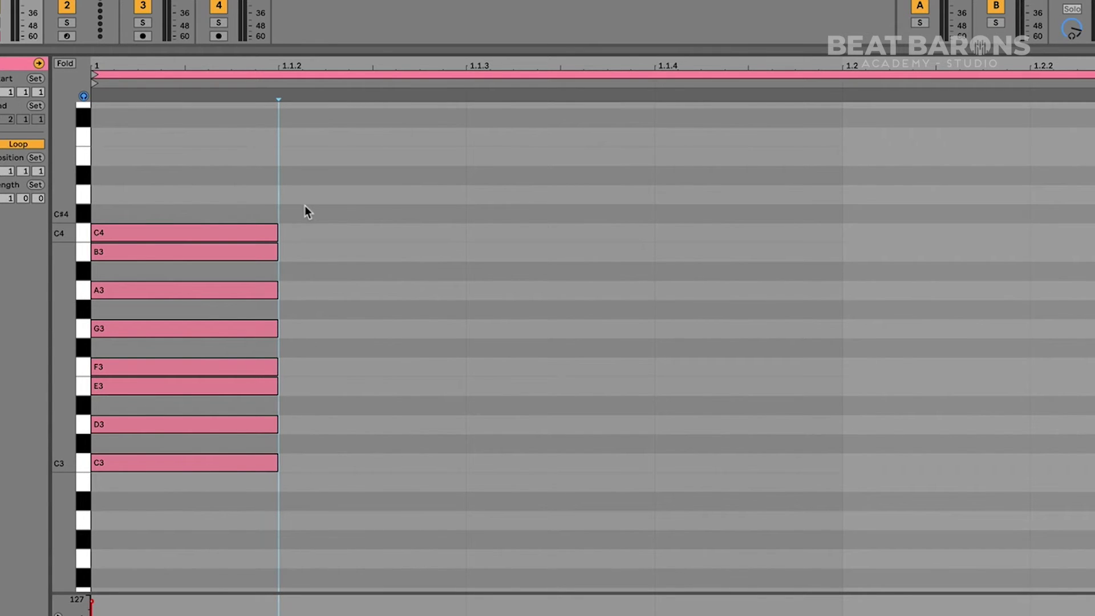
drag(293, 205, 187, 525)
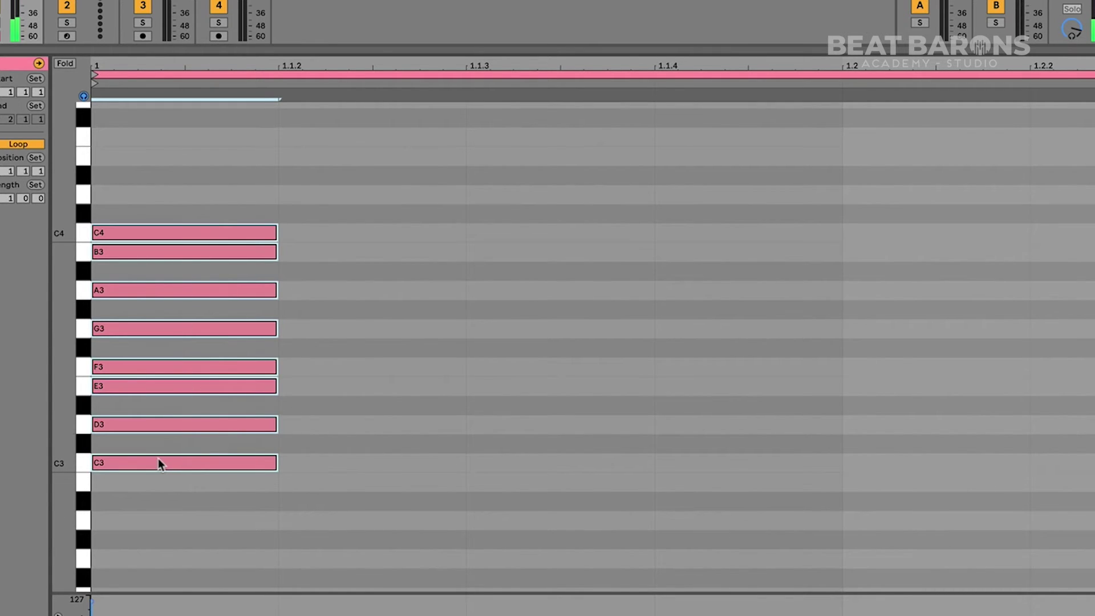
mouse_move(158, 455)
mouse_down()
mouse_move(166, 323)
mouse_move(164, 422)
mouse_move(176, 447)
mouse_up()
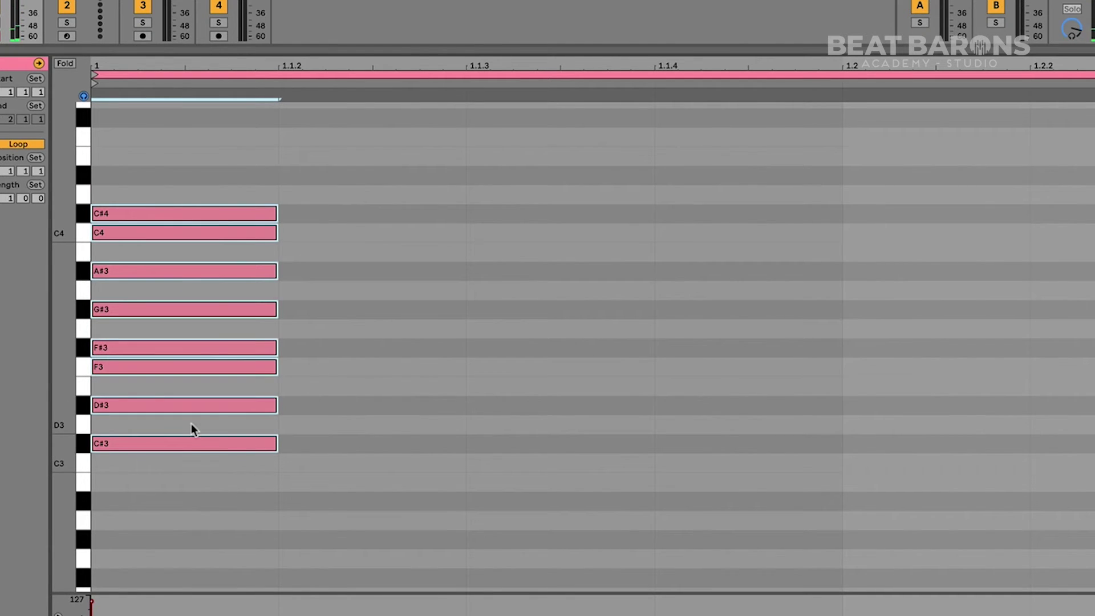
click(196, 380)
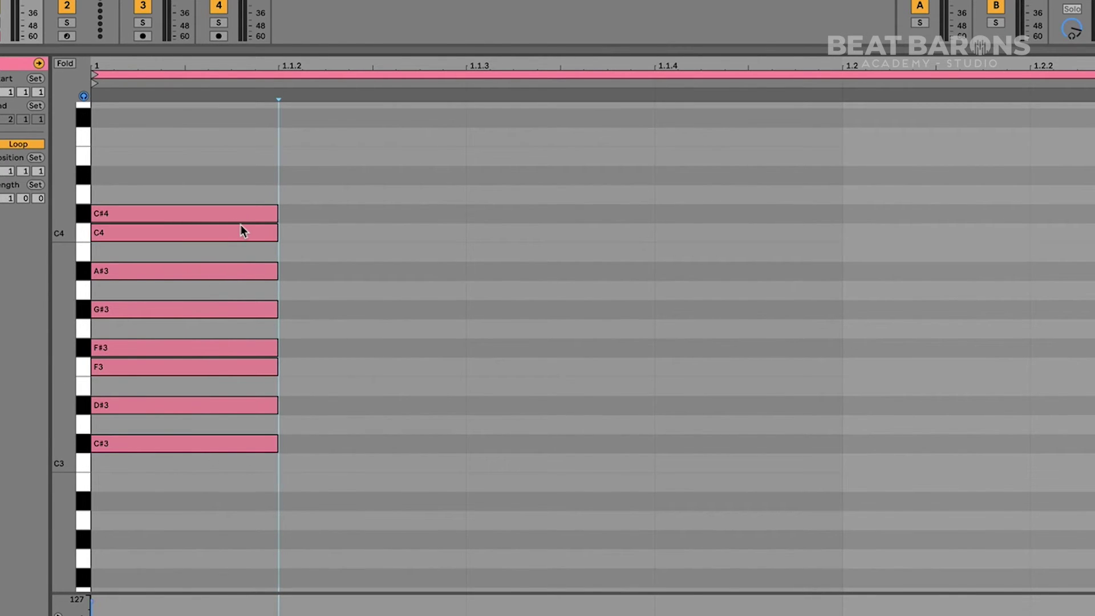
- Audition the C#3 root note and transpose the whole scale further up from it
click(182, 443)
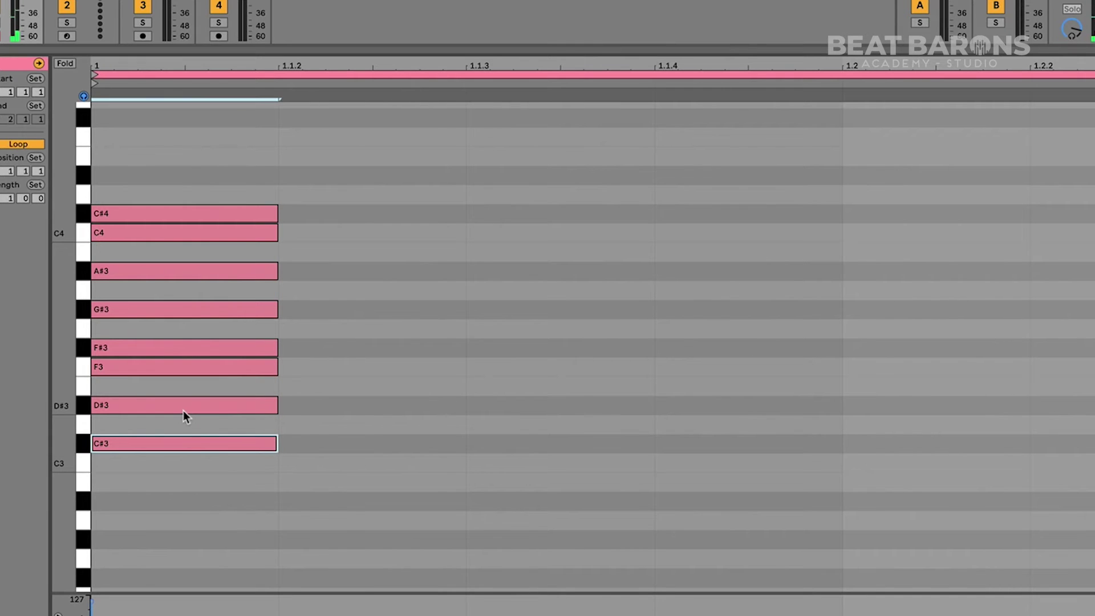
drag(246, 504, 244, 157)
drag(166, 438, 169, 368)
scroll(350, 432, up, 3)
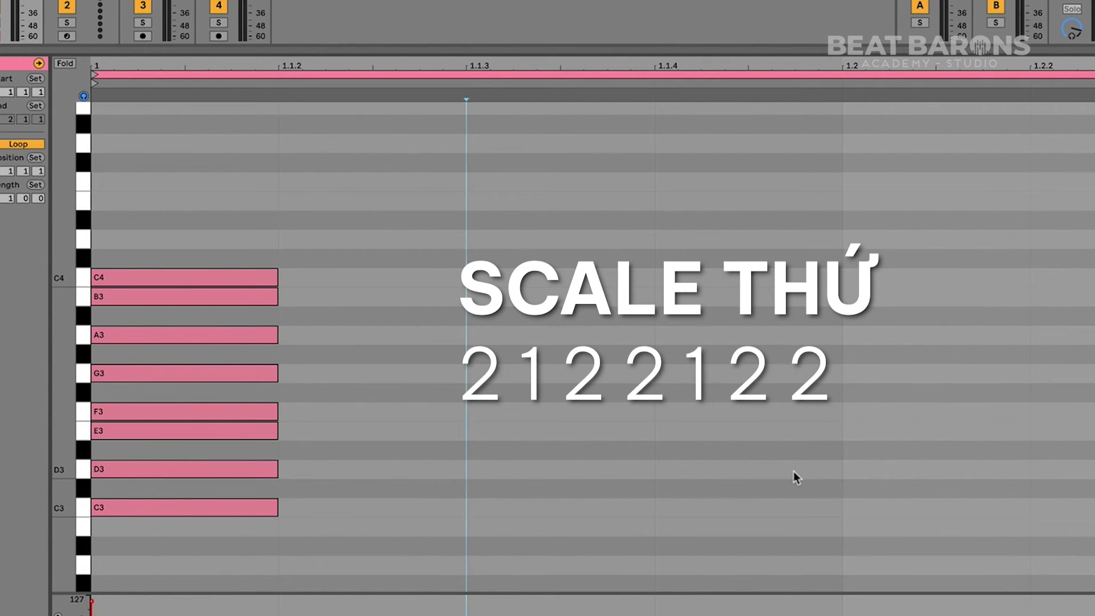
- Stack the C minor scale at 1.1.3 with the notes C3, D3, D#3, F3, G3, G#3, A#3 and C4
double_click(545, 508)
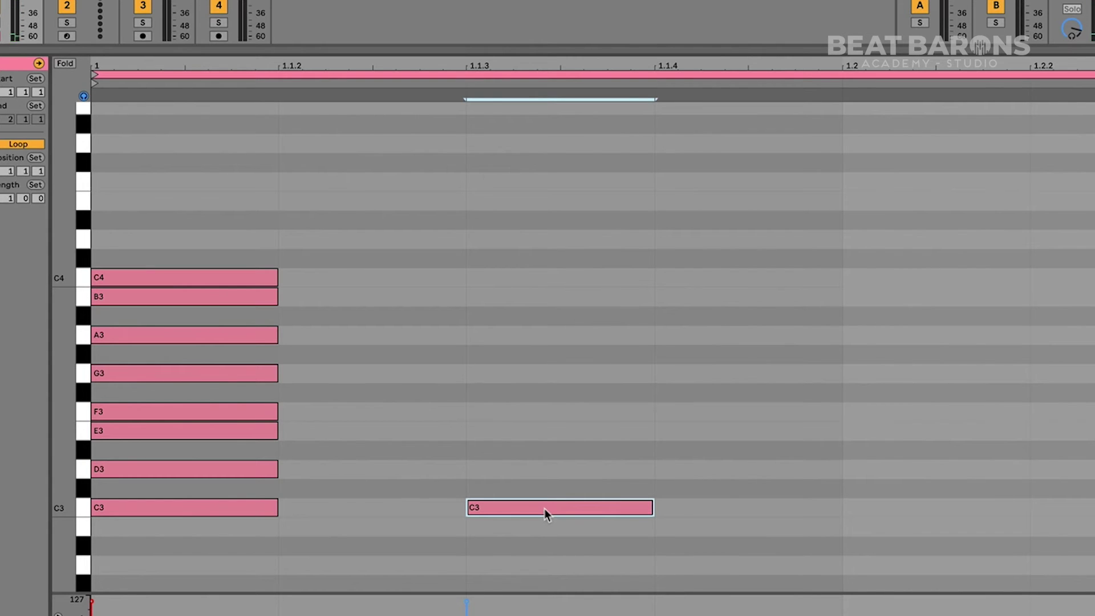
double_click(498, 469)
double_click(488, 451)
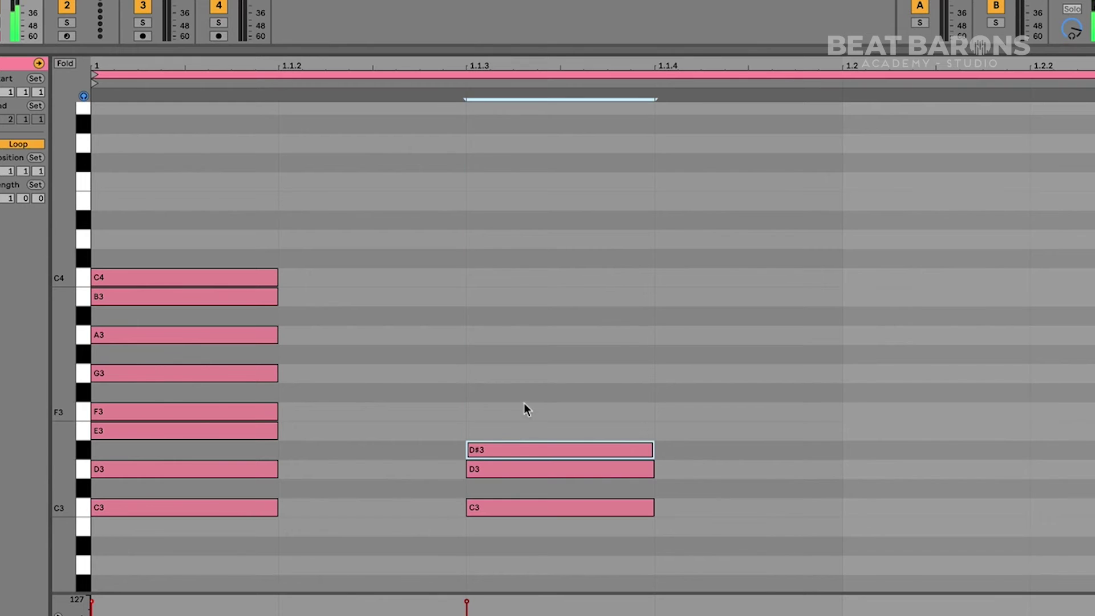
double_click(504, 410)
double_click(492, 372)
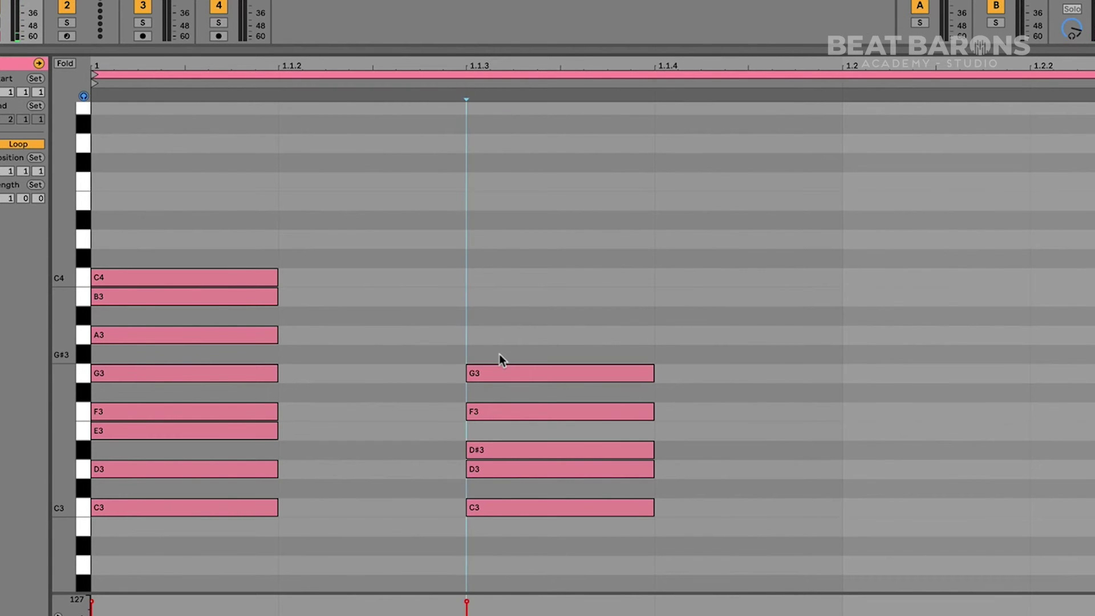
double_click(499, 353)
double_click(492, 316)
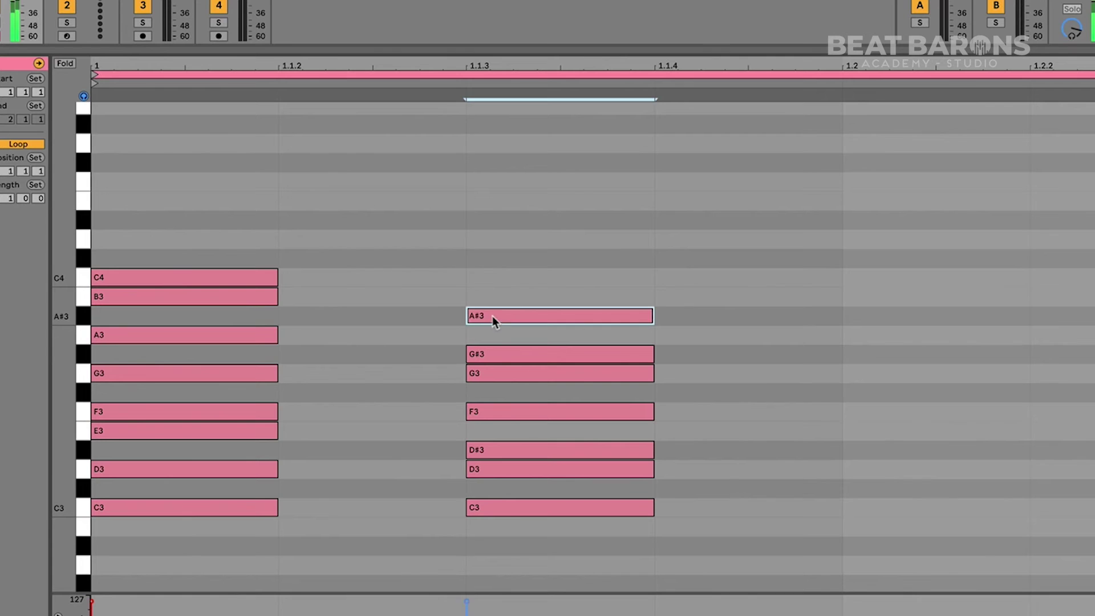
double_click(505, 276)
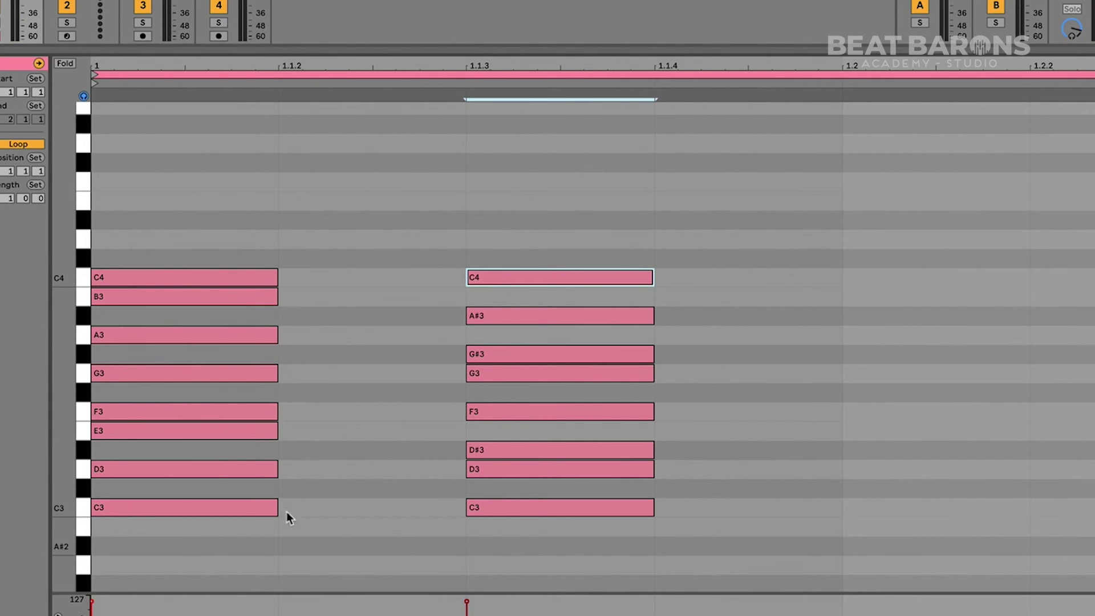
- Audition the C major scale at the clip's start note by note from C3 up to C4
click(184, 512)
click(188, 469)
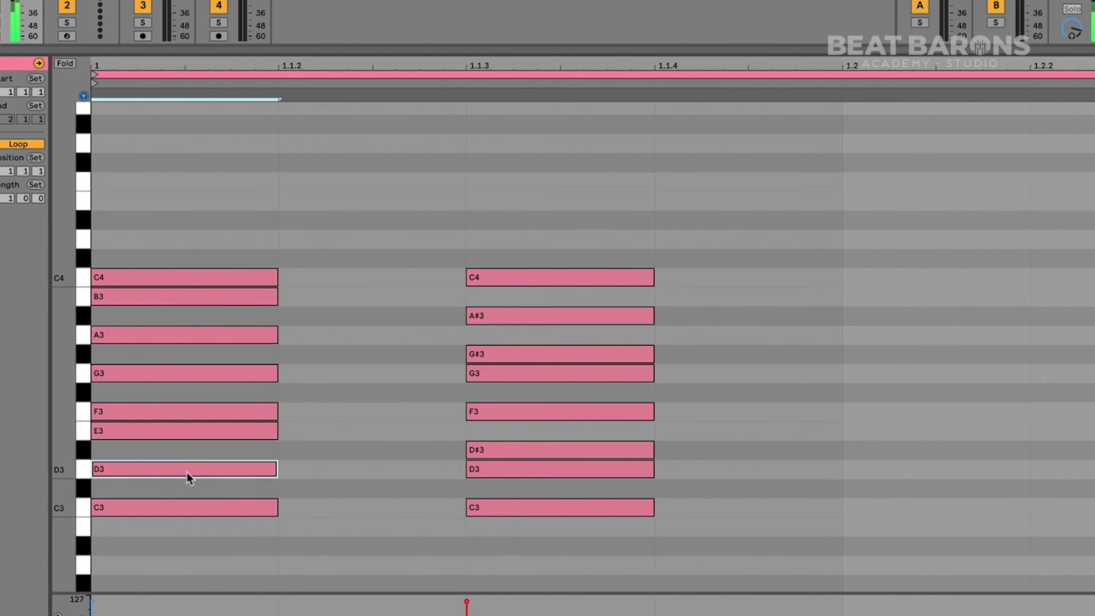
click(187, 429)
click(200, 411)
click(200, 373)
click(216, 336)
click(225, 297)
click(229, 276)
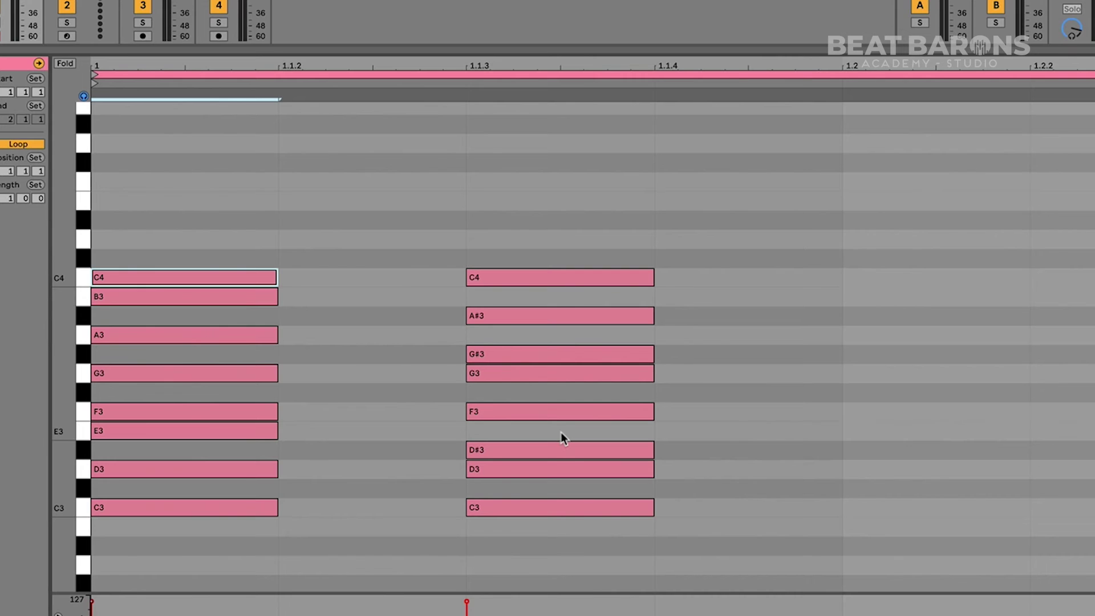
- Audition the C minor scale at 1.1.3 note by note from C3 up to C4
click(574, 507)
click(527, 469)
click(517, 451)
click(515, 412)
click(514, 374)
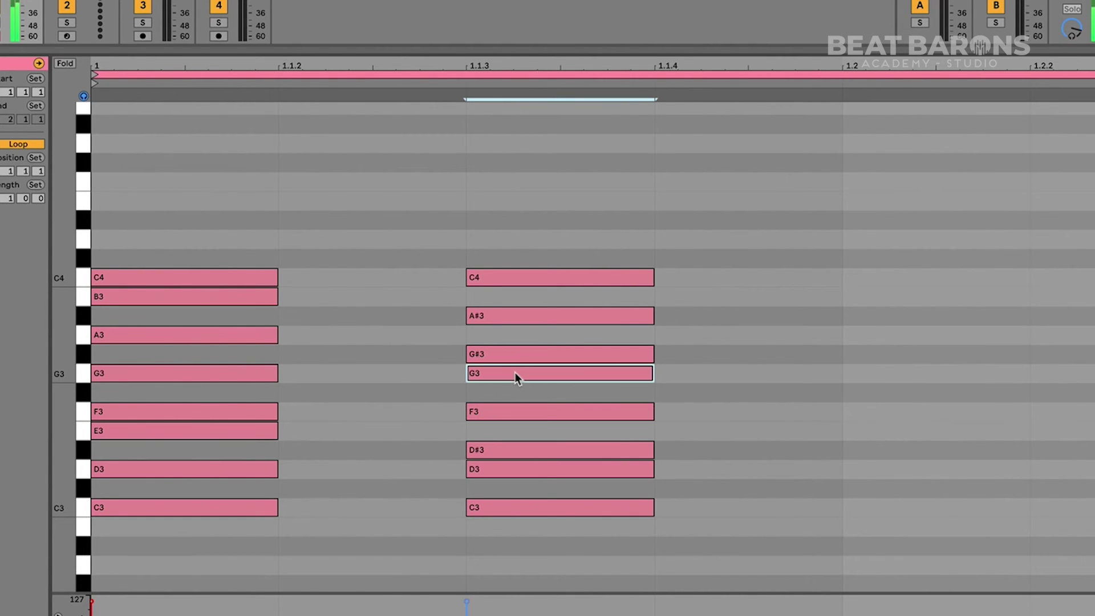
click(514, 354)
click(511, 315)
click(511, 280)
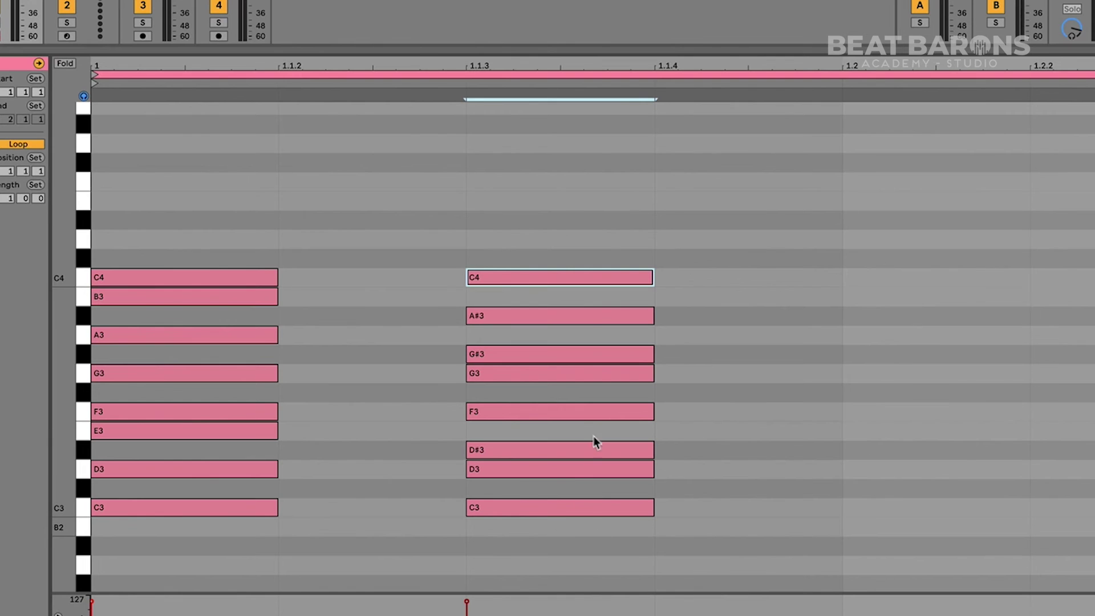
- Transpose the whole minor scale at 1.1.3 up three semitones so that it starts on D#3
drag(595, 517, 570, 378)
drag(497, 508, 500, 455)
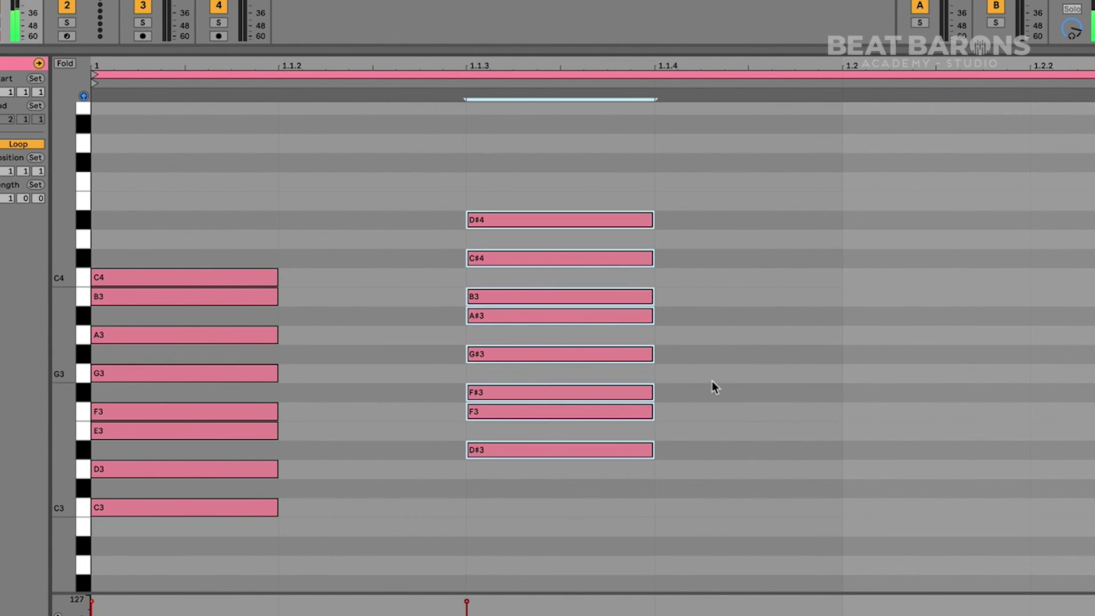
scroll(712, 381, up, 1)
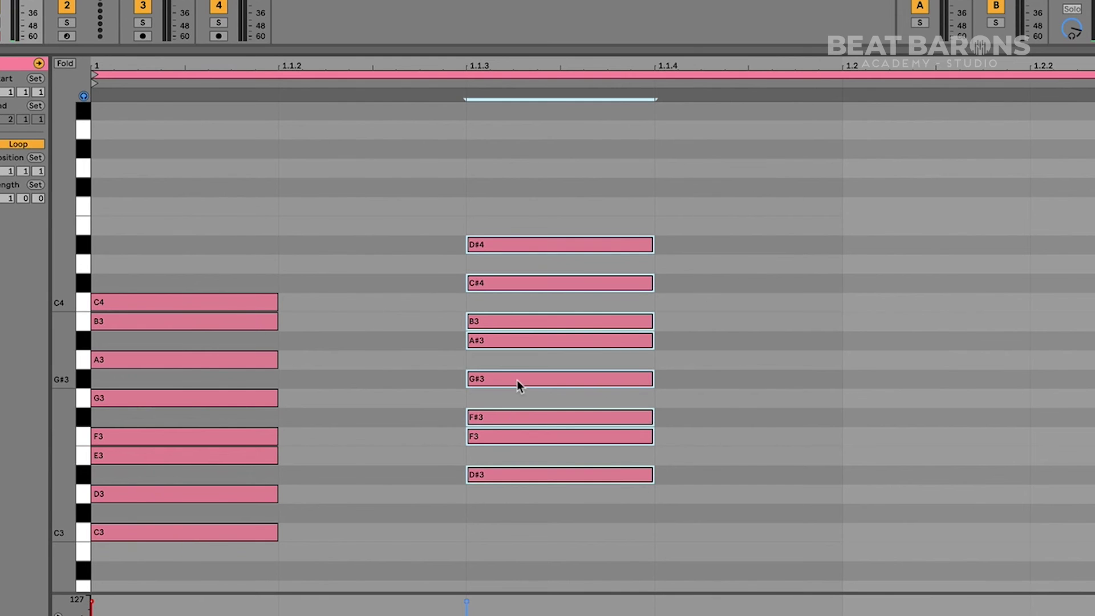